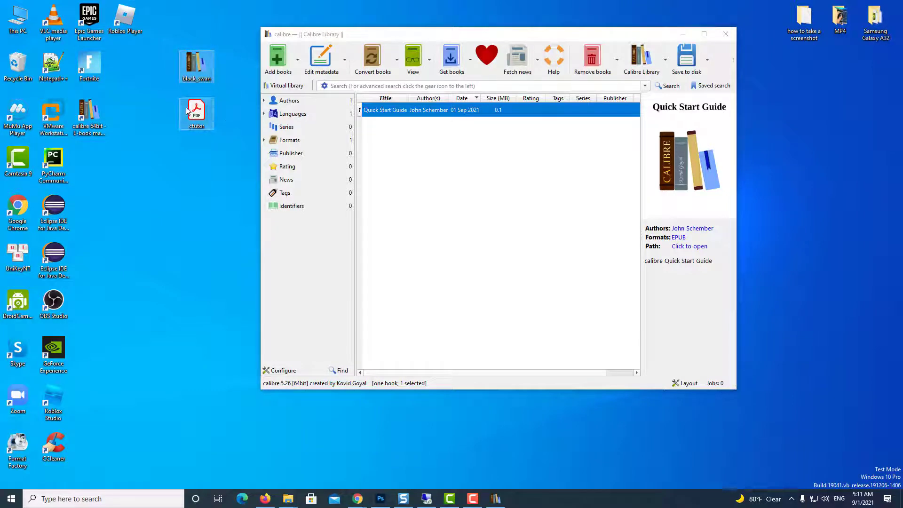
Step: Drag the black_swan and ctutor desktop files onto calibre's book list
left_click_drag(197, 120, 424, 201)
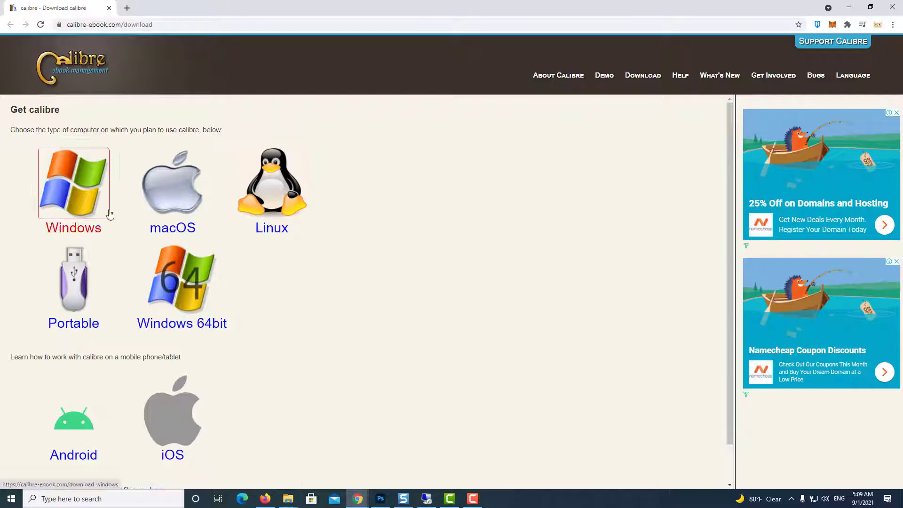
Step: Choose the Windows 64bit version to download calibre-64bit-5.26.0.msi
left_click(110, 215)
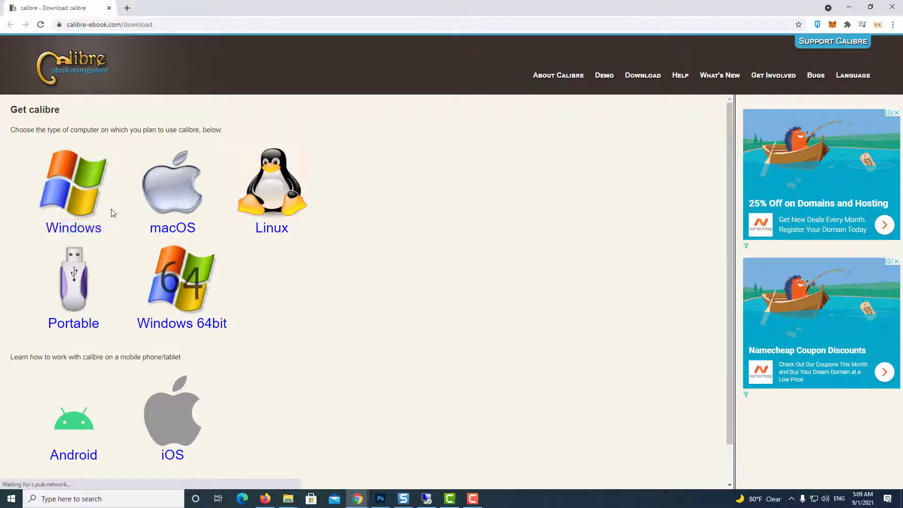
left_click(205, 301)
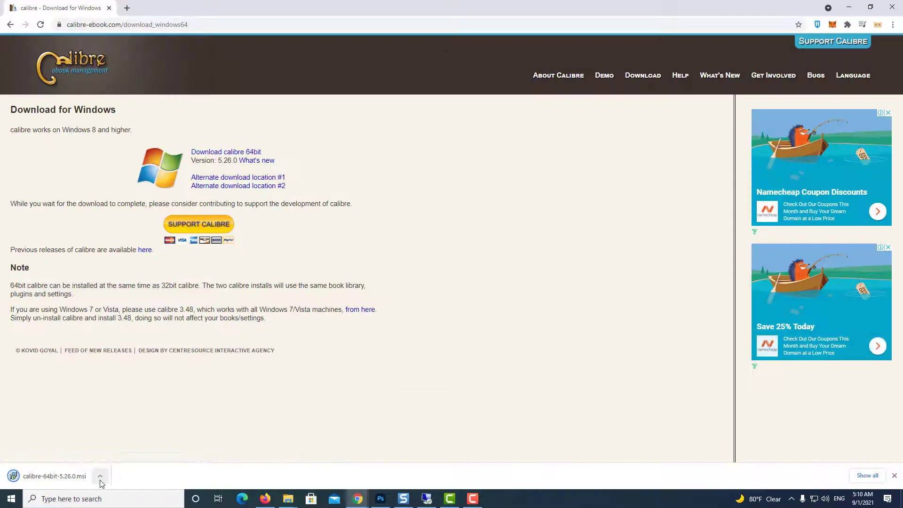
Step: Show the downloaded calibre-64bit-5.26.0.msi in its folder and run it past the security warning
left_click(100, 479)
left_click(145, 446)
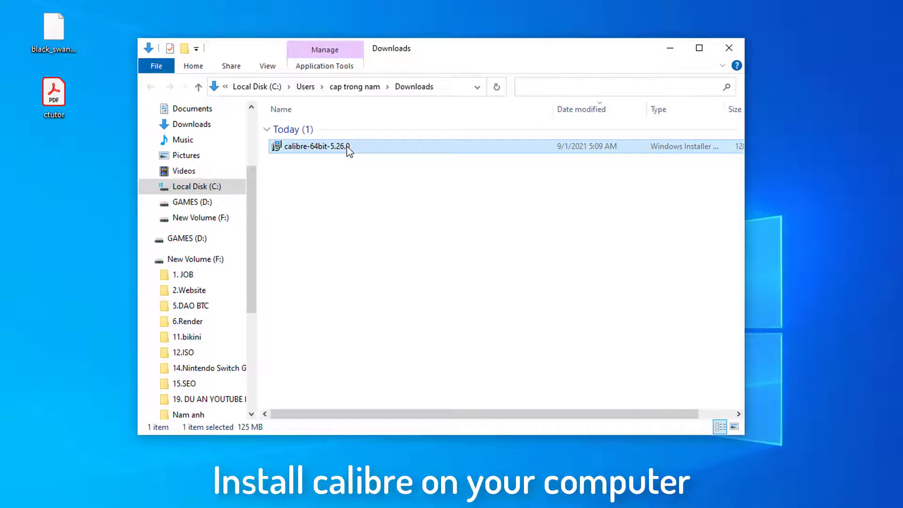
double_click(347, 147)
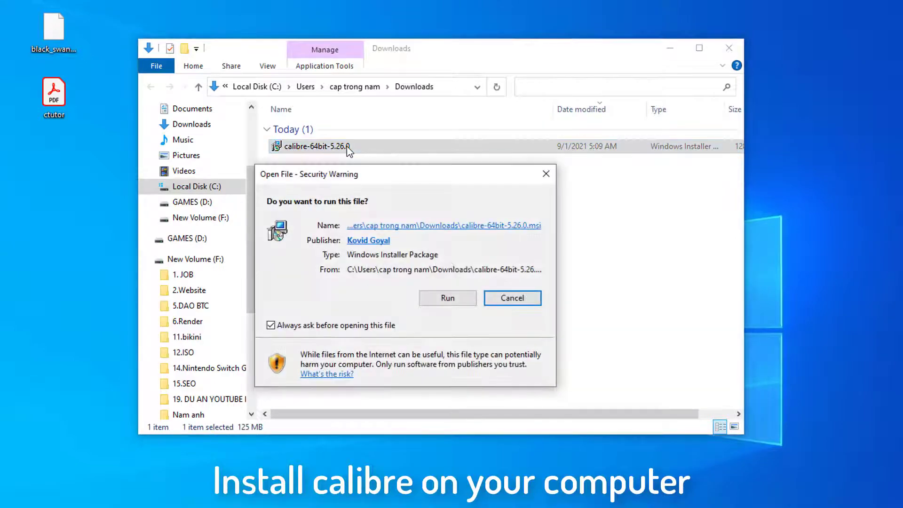
left_click(452, 302)
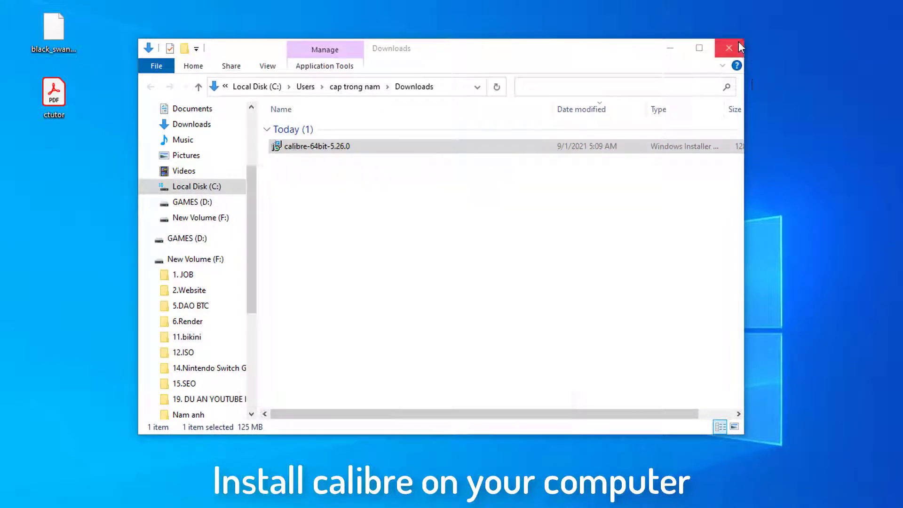
Step: Accept the license, install calibre 64bit, and finish with Launch calibre checked
left_click(728, 48)
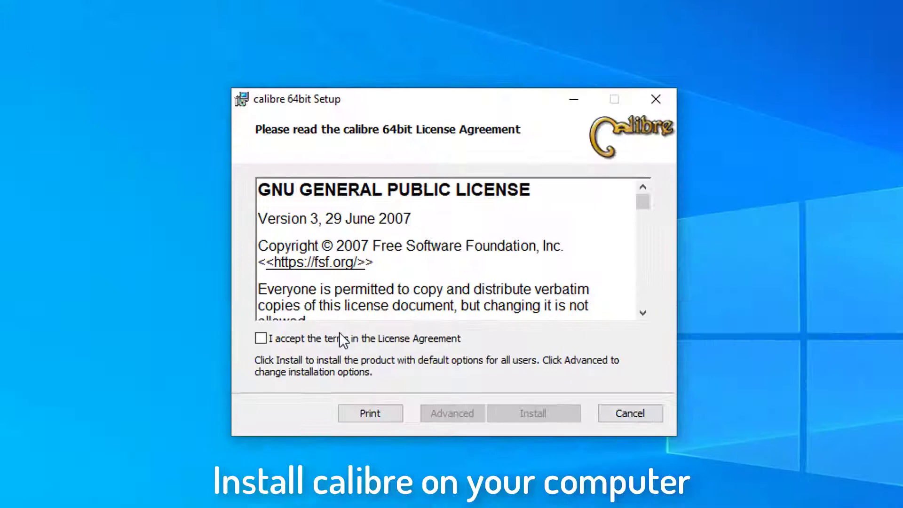
left_click(290, 330)
left_click(539, 417)
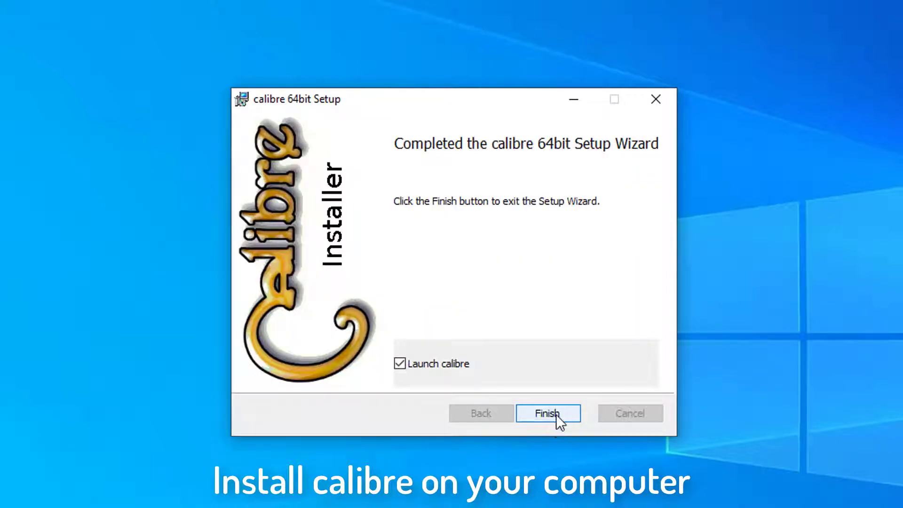
left_click(555, 414)
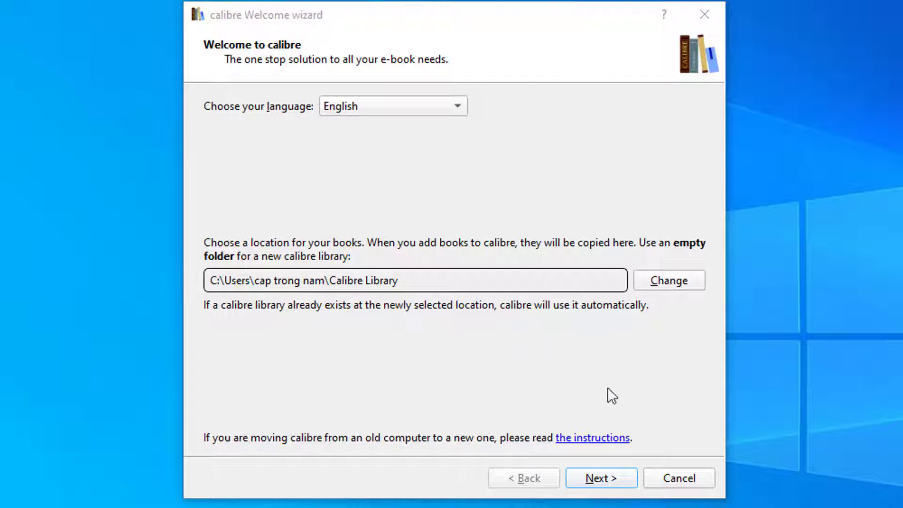
Step: Complete the Welcome wizard with English, the default library folder and a generic e-ink device
left_click(611, 476)
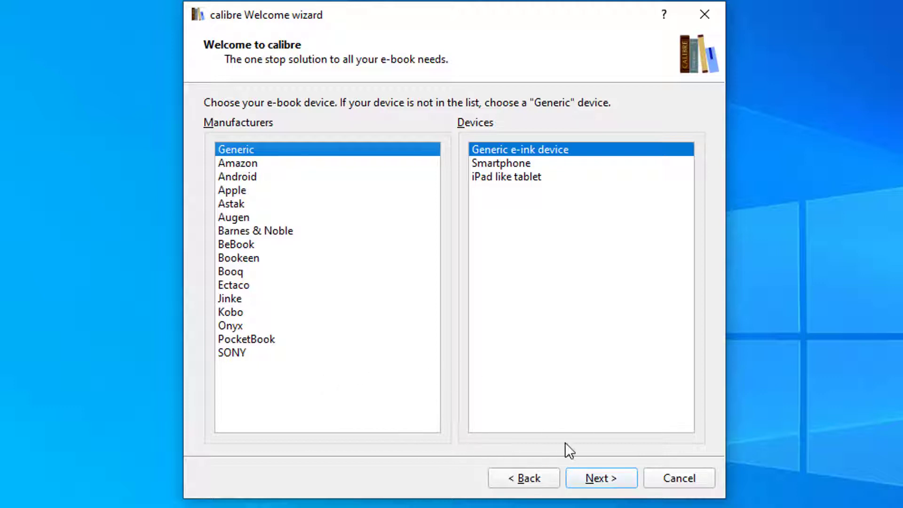
left_click(604, 481)
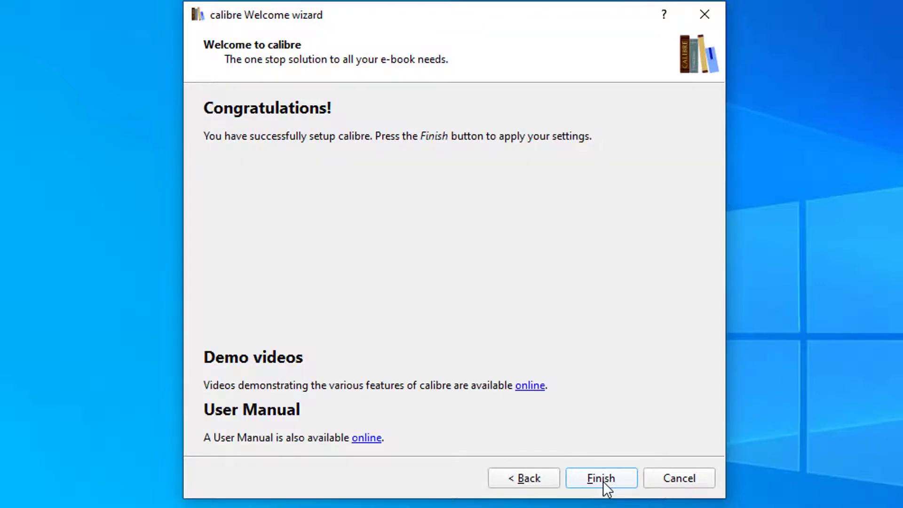
left_click(603, 481)
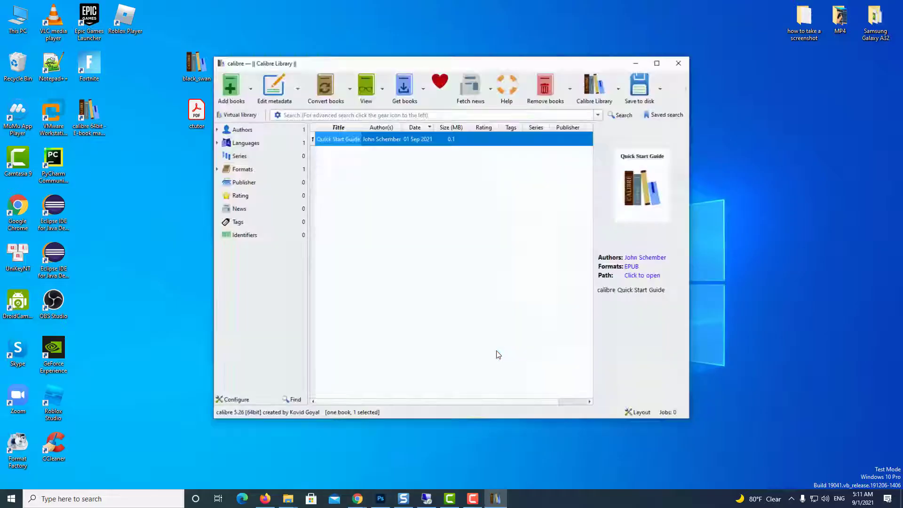
Step: Add the black_swan EPUB and ctutor PDF from the desktop to the calibre library
left_click_drag(414, 65, 460, 37)
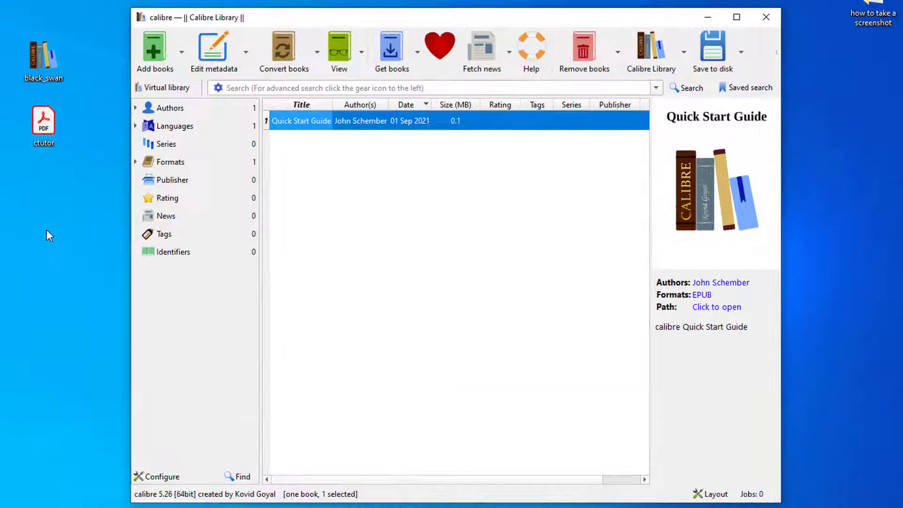
left_click_drag(97, 51, 17, 178)
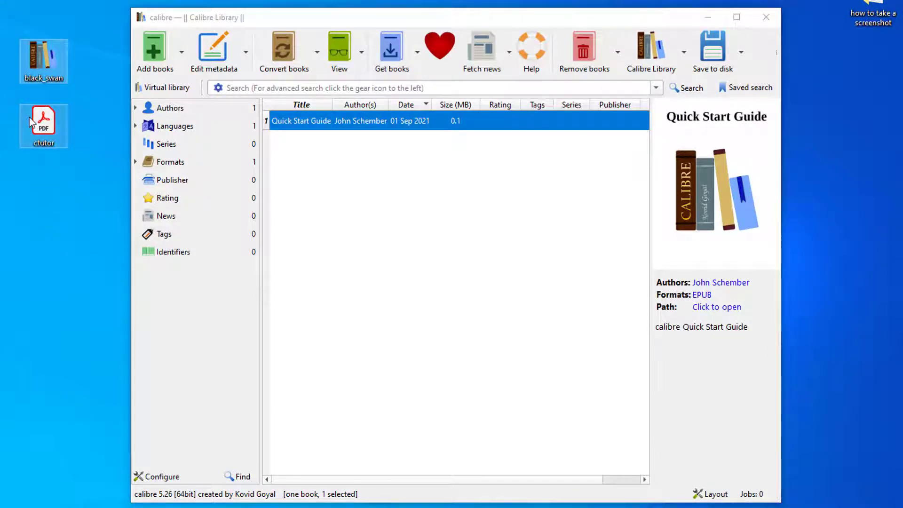
left_click_drag(41, 130, 354, 244)
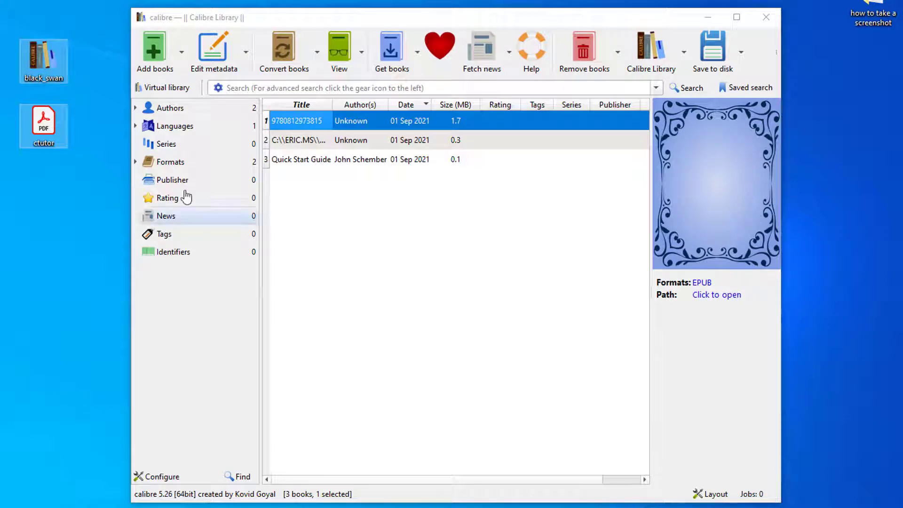
Step: Expand Formats in the tag browser to show EPUB and PDF, then select the ctutor PDF book
left_click(141, 162)
left_click(135, 162)
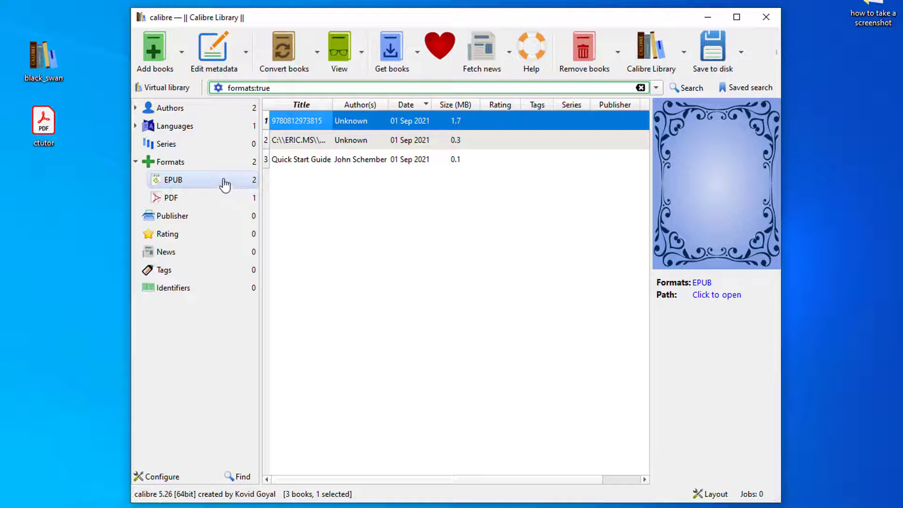
left_click(224, 183)
left_click(177, 165)
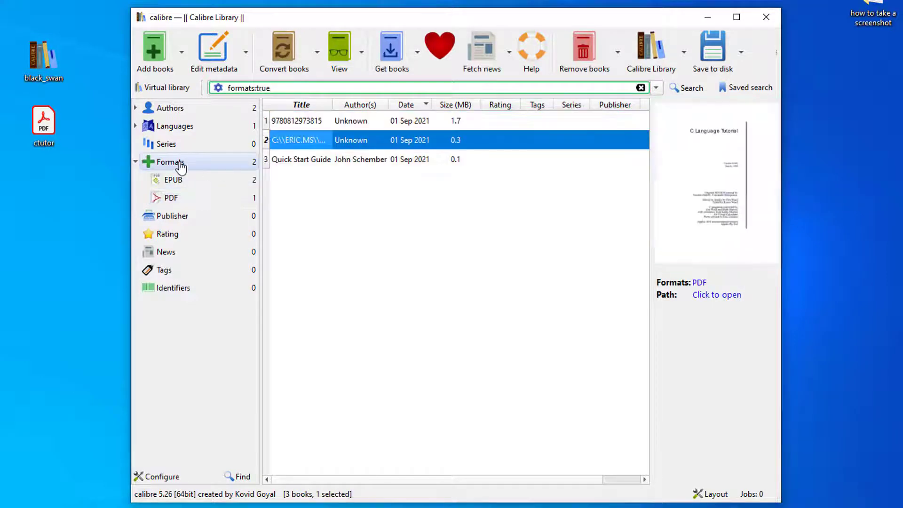
Step: Open Convert individually for the ctutor PDF and show the output format choices
right_click(324, 142)
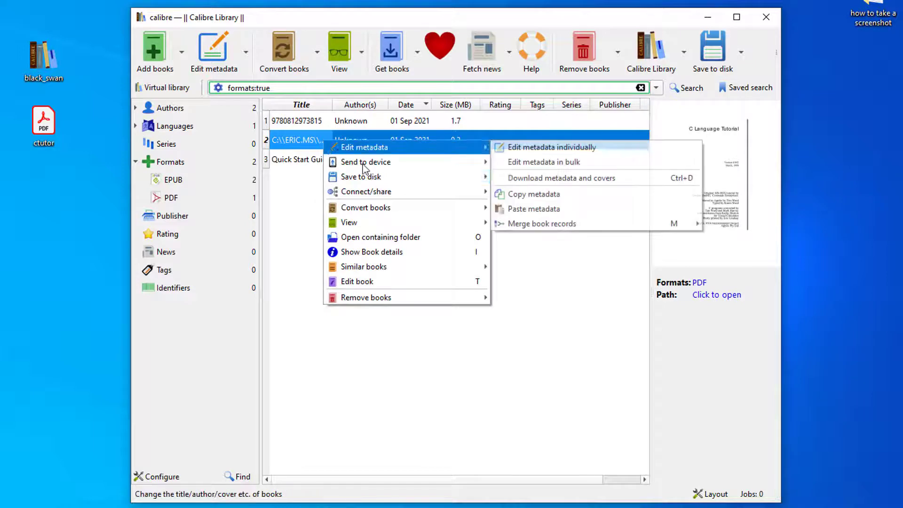
mouse_move(423, 208)
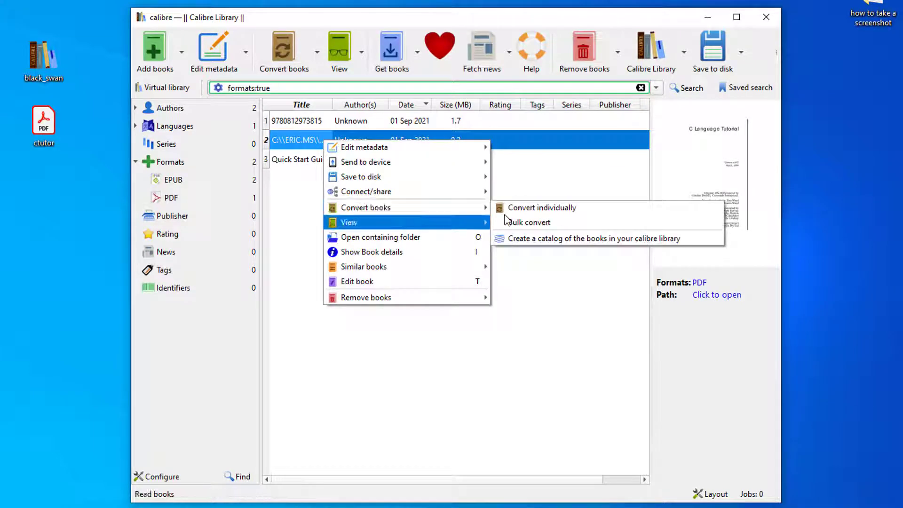
left_click(609, 213)
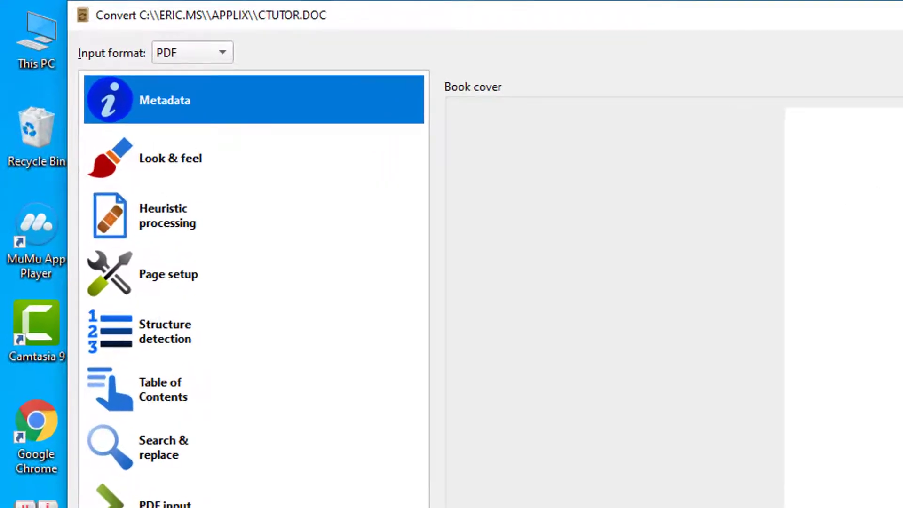
left_click(224, 53)
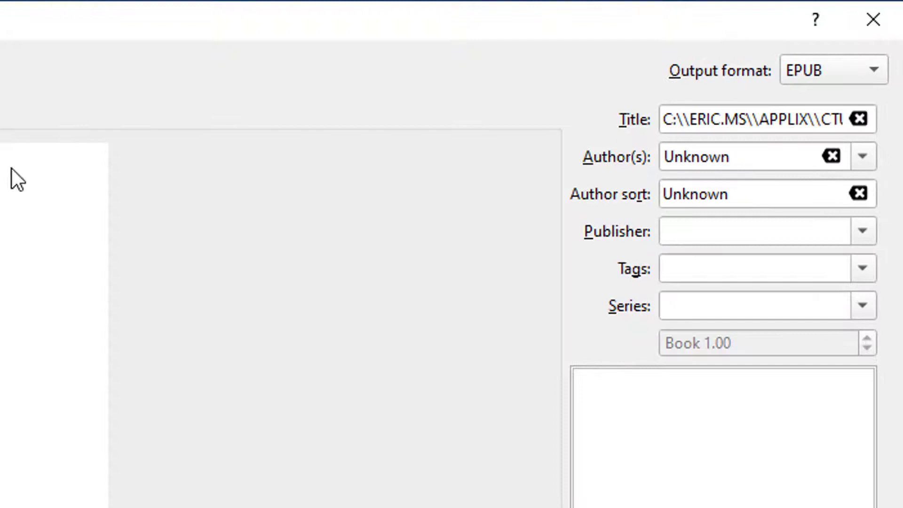
left_click(873, 71)
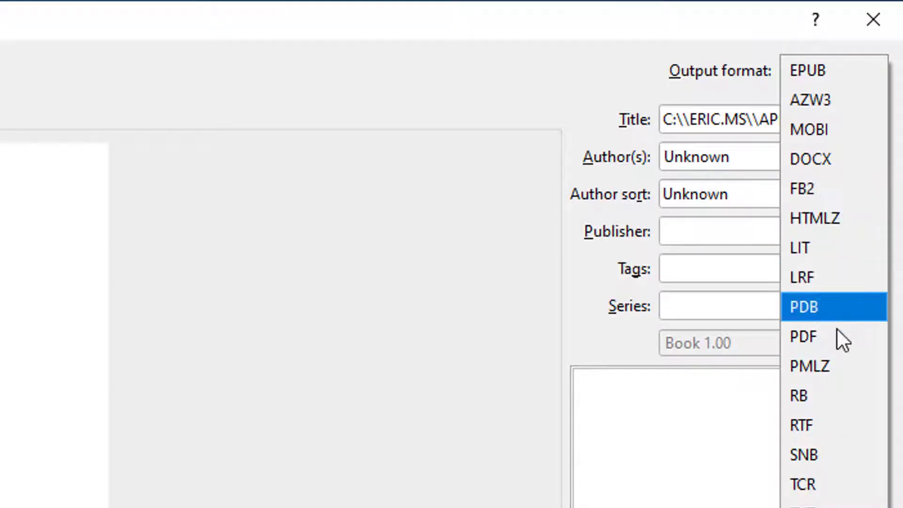
Step: Set the output format to MOBI and review the metadata fields, leaving the cover unchanged
left_click(842, 131)
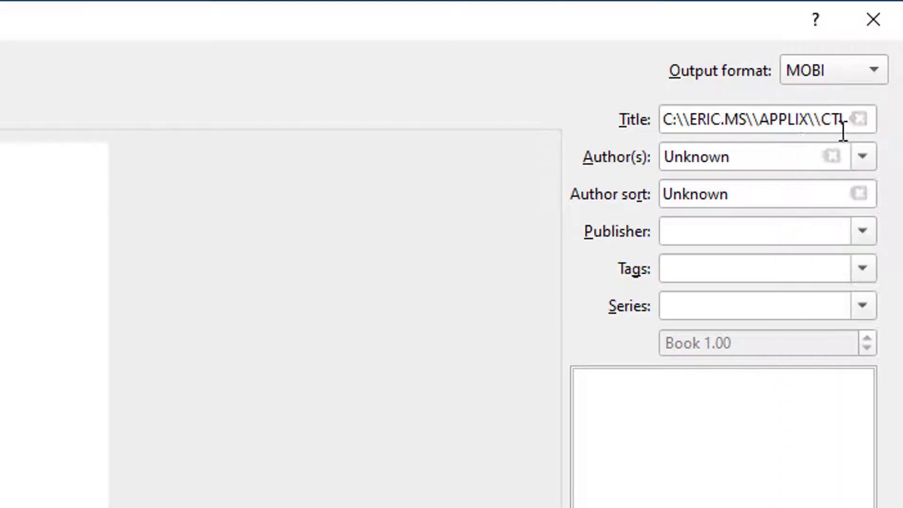
left_click(767, 109)
left_click(758, 160)
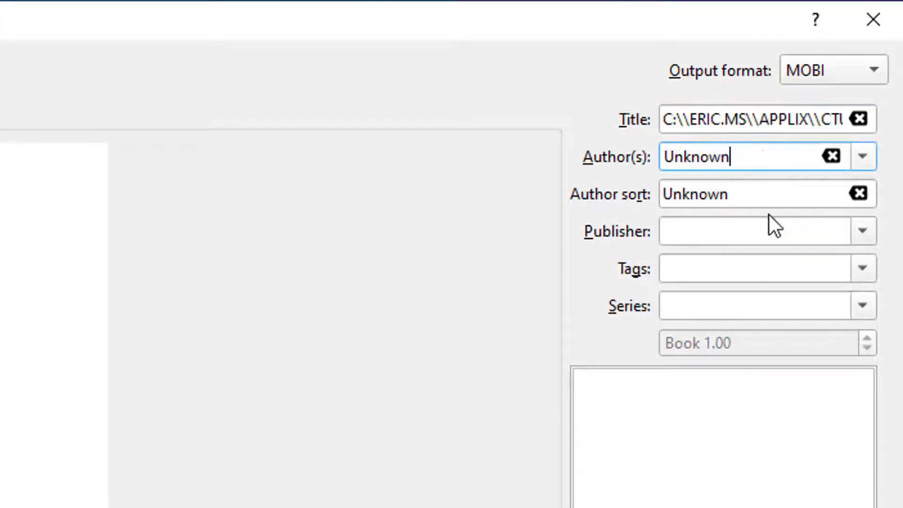
left_click(776, 204)
left_click(766, 266)
left_click(753, 308)
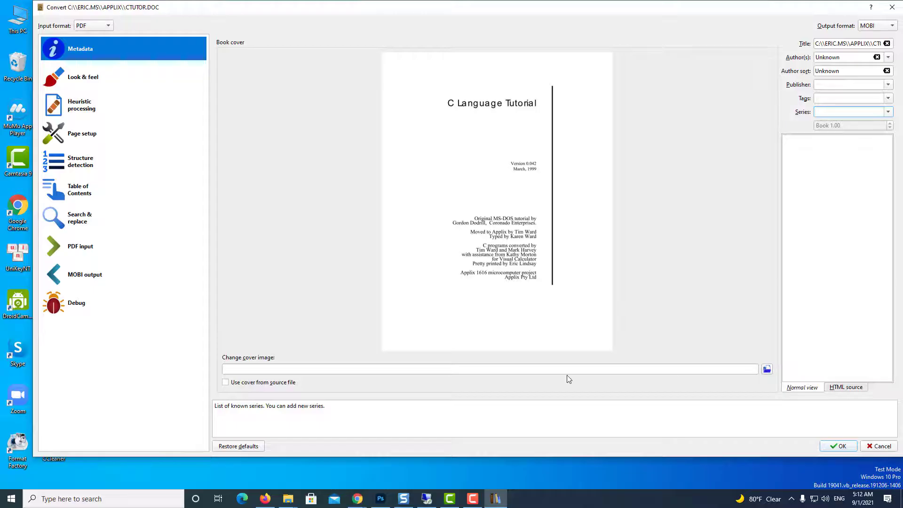
left_click(766, 369)
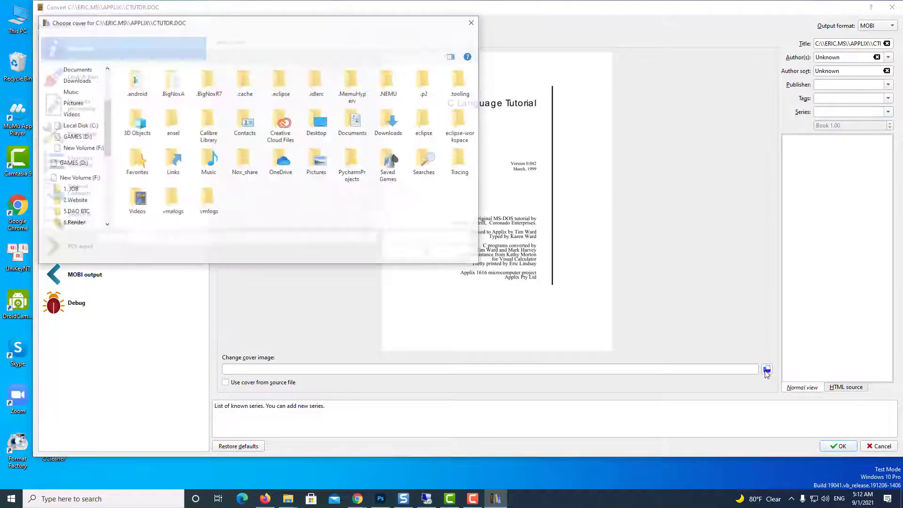
left_click(474, 22)
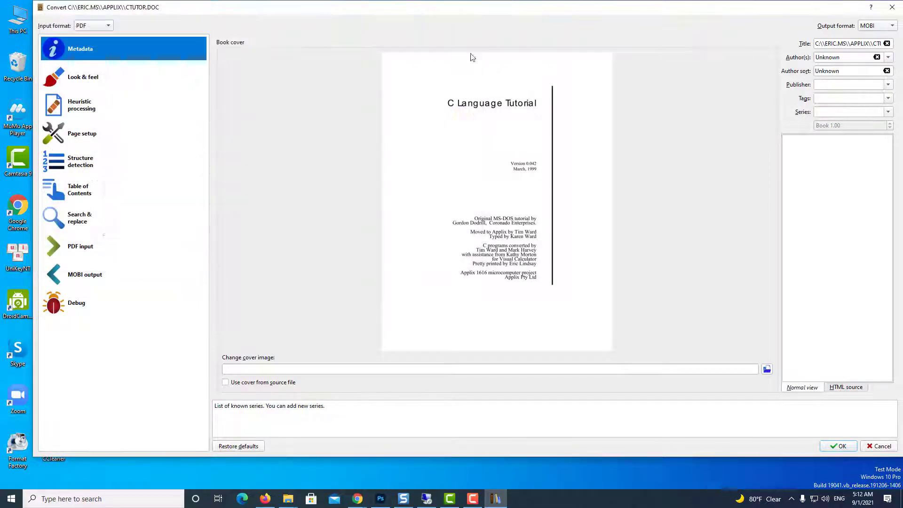
Step: Review the heuristic, page setup, table of contents, PDF input and MOBI output options
left_click(110, 107)
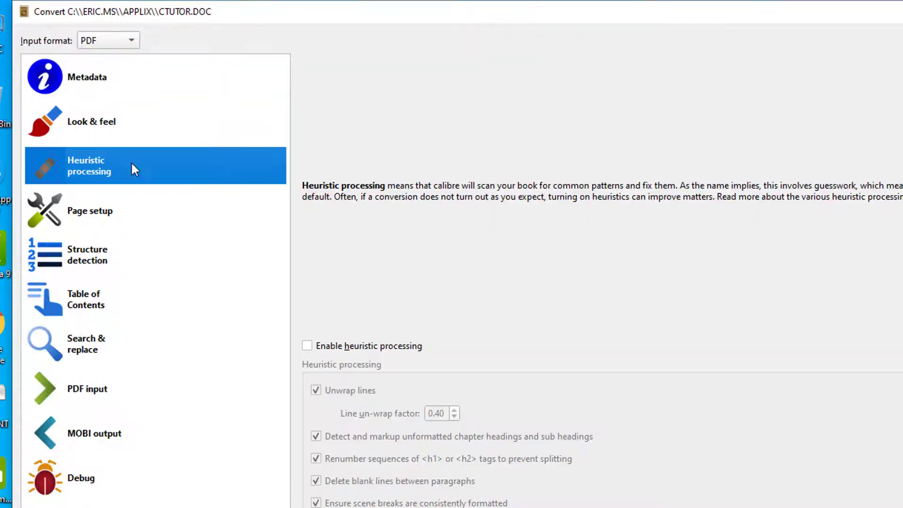
left_click(148, 217)
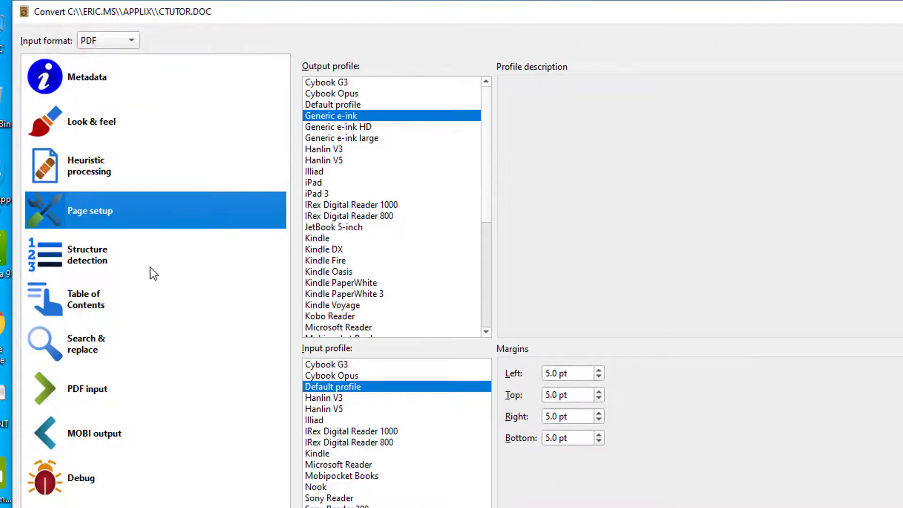
left_click(151, 268)
left_click(143, 296)
left_click(143, 337)
left_click(143, 390)
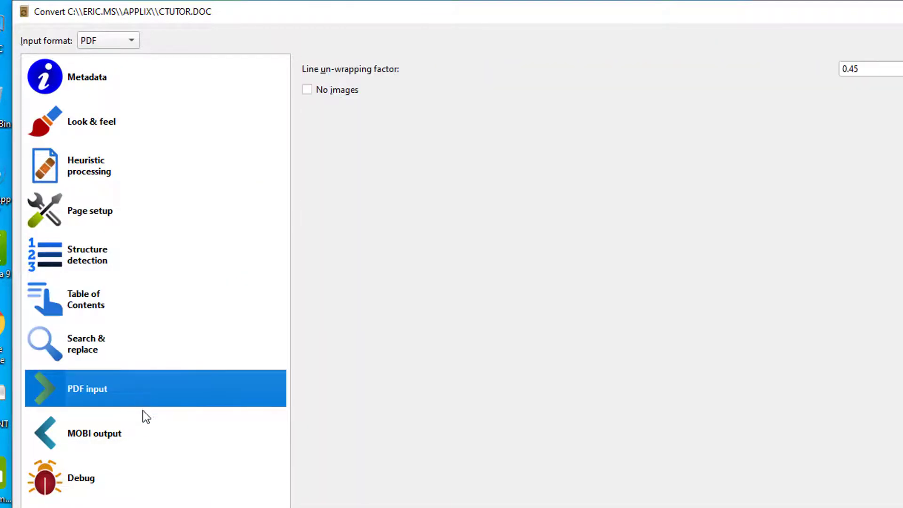
left_click(143, 435)
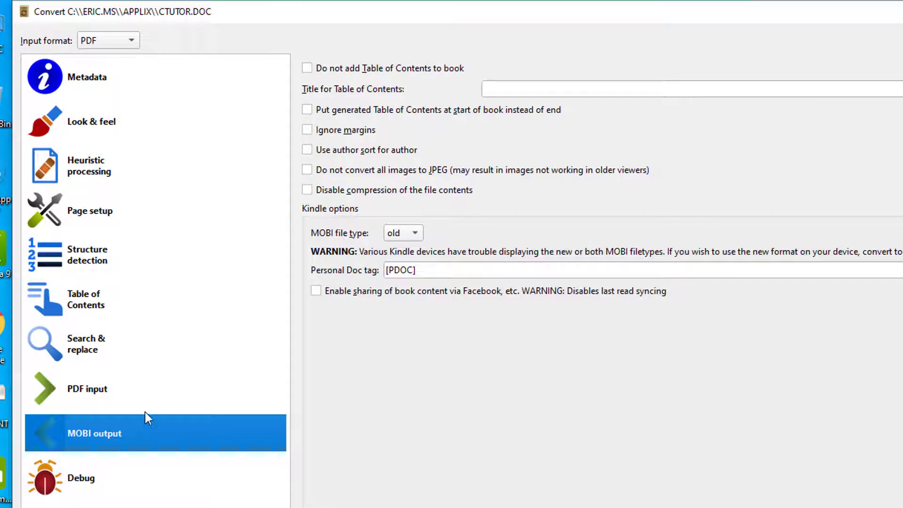
left_click(143, 387)
left_click(145, 429)
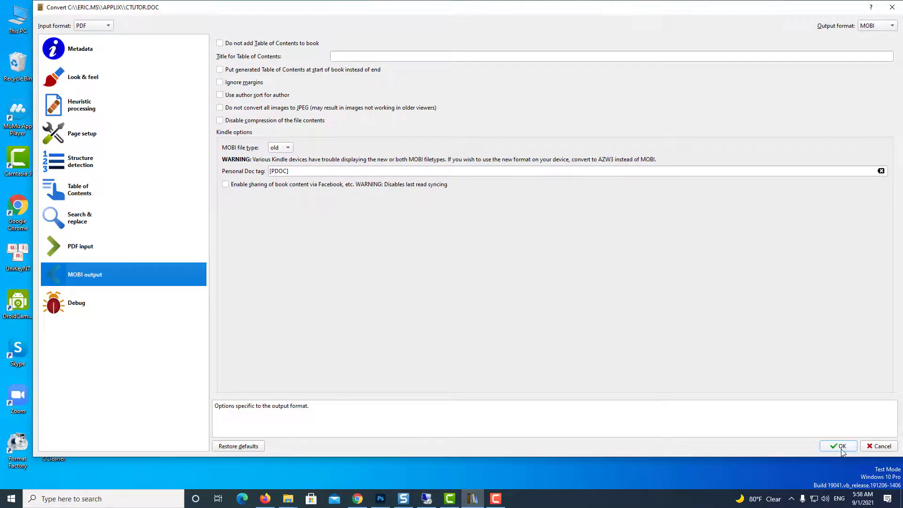
Step: Start the ctutor PDF-to-MOBI conversion, check the Jobs list, then filter the library to MOBI
left_click(841, 450)
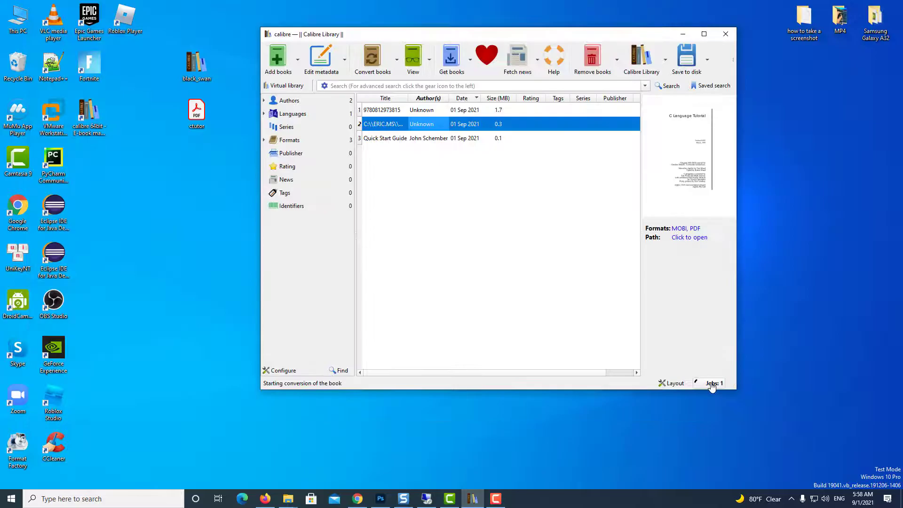
left_click(709, 388)
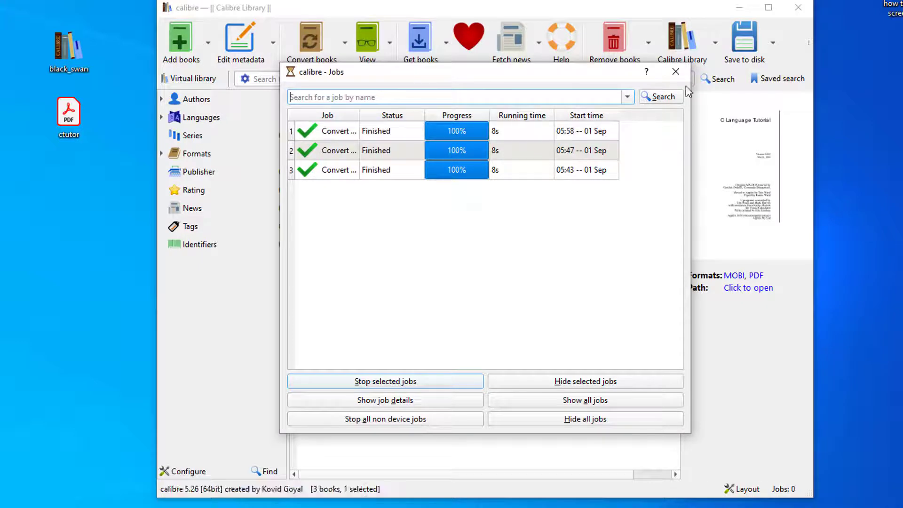
left_click(675, 72)
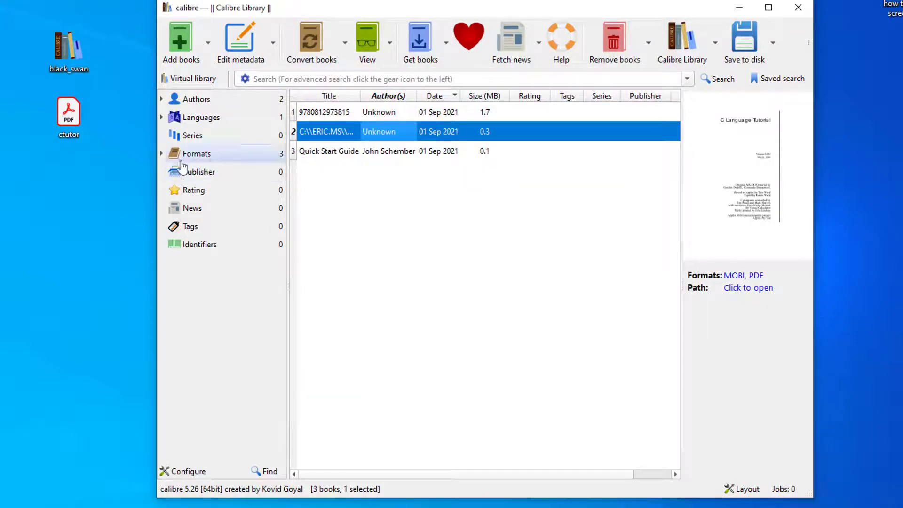
left_click(162, 153)
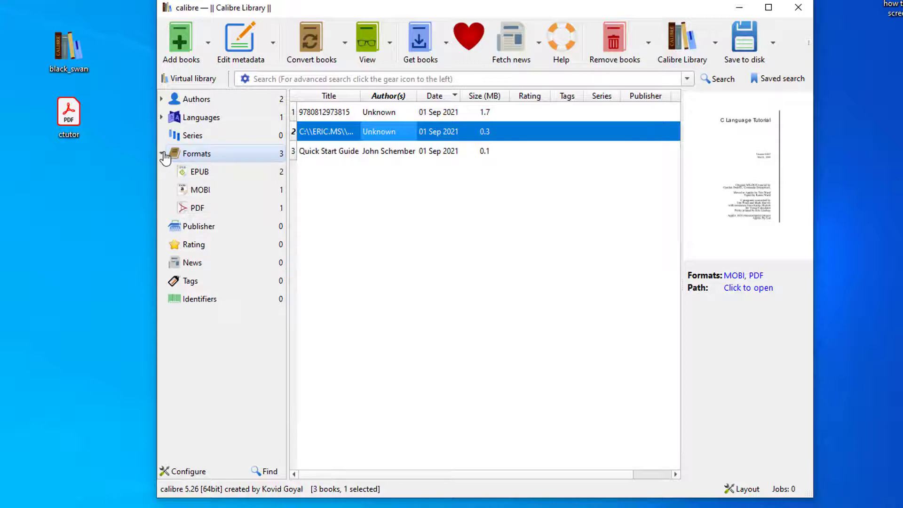
left_click(214, 190)
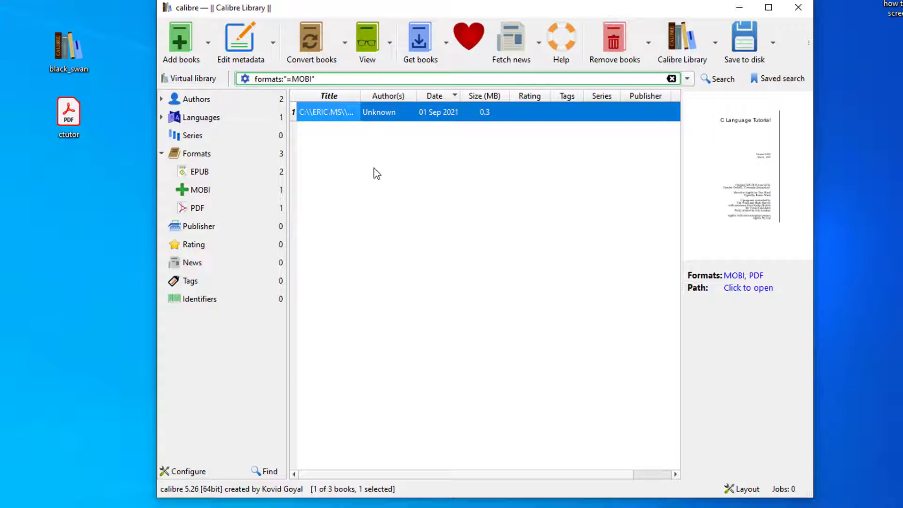
Step: Clear the MOBI filter so all three library books are listed again
right_click(394, 113)
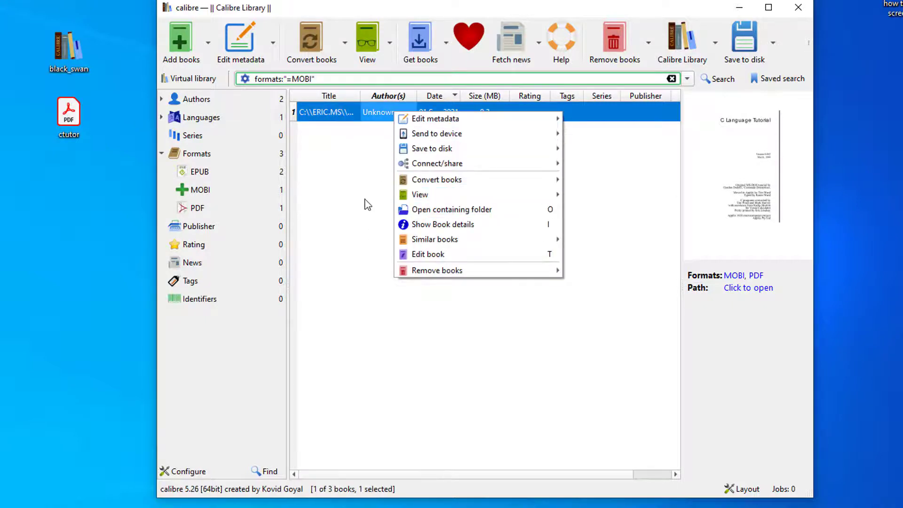
left_click(374, 149)
left_click(371, 147)
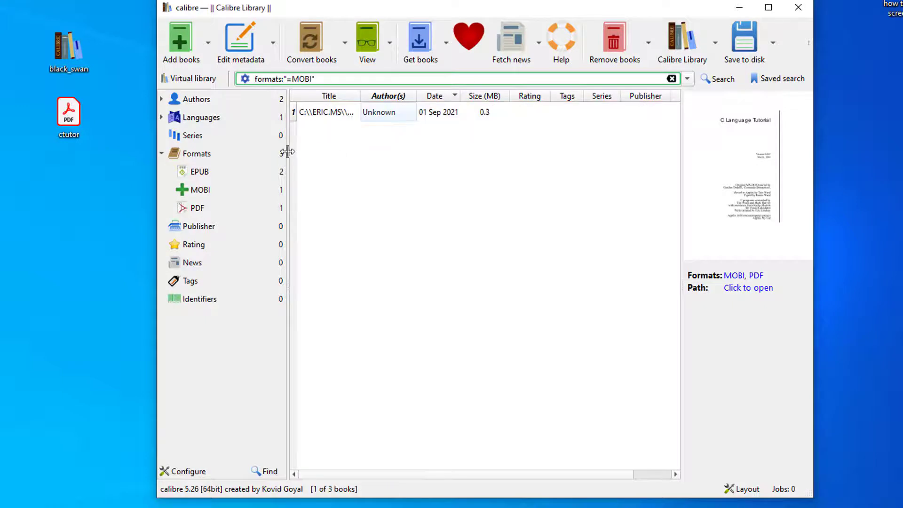
left_click(190, 158)
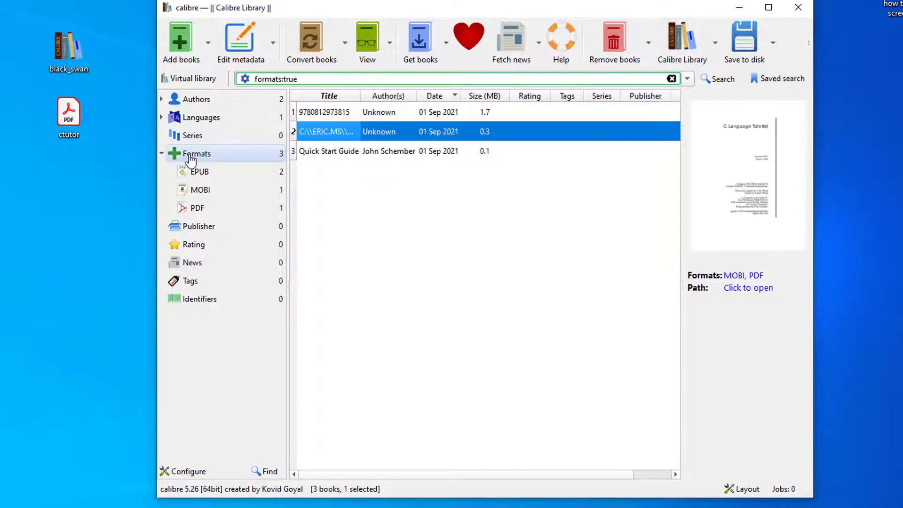
left_click(380, 117)
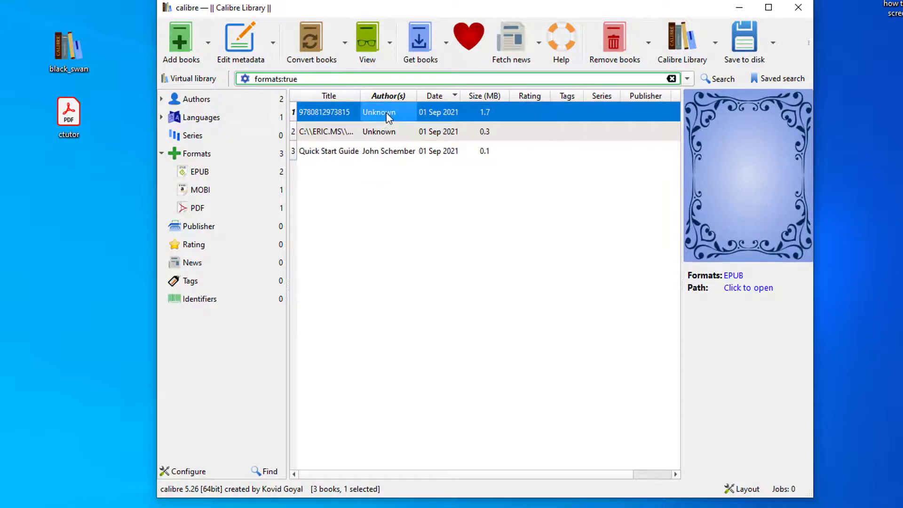
right_click(386, 116)
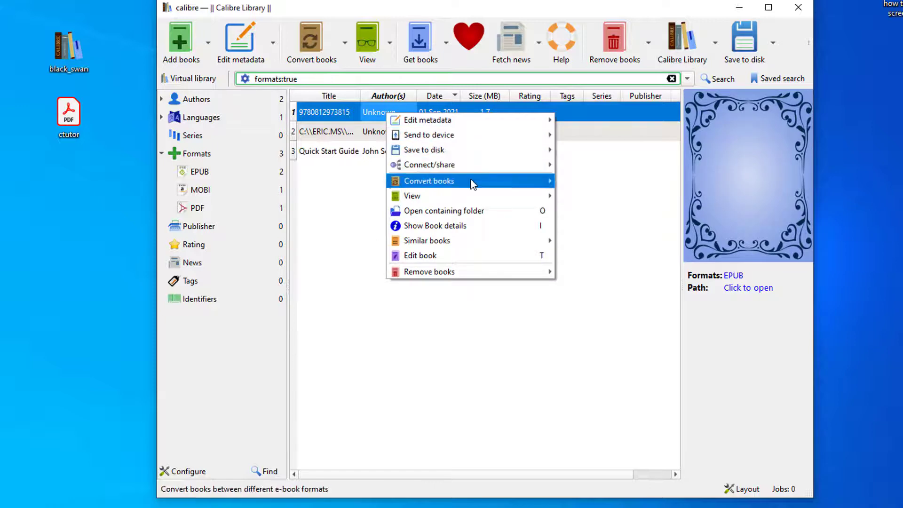
mouse_move(505, 186)
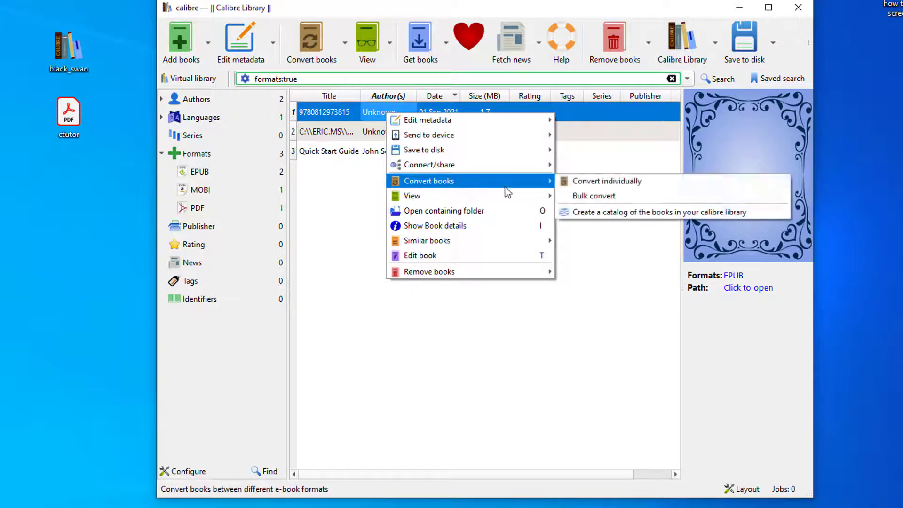
left_click(605, 181)
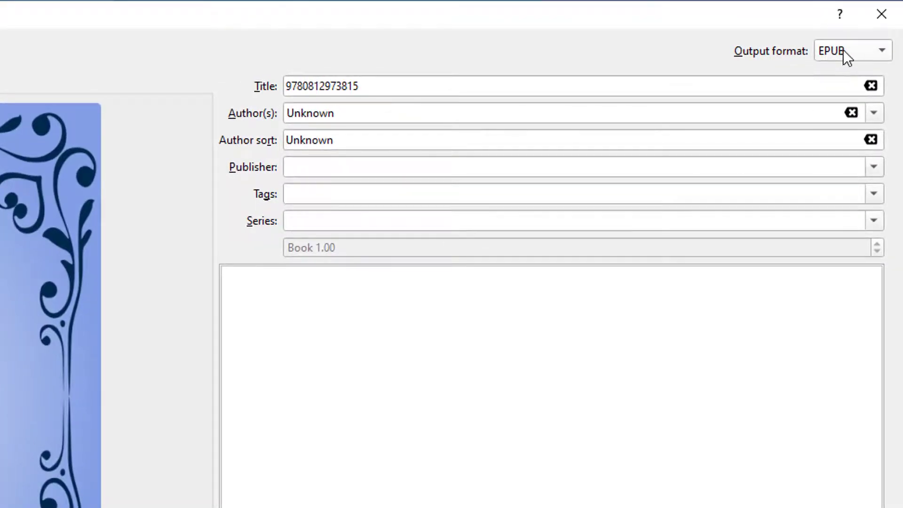
left_click(843, 49)
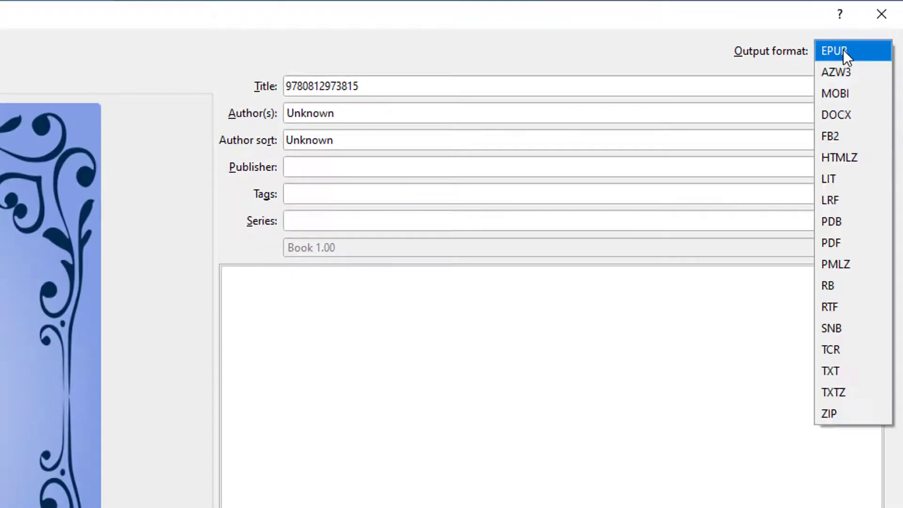
left_click(853, 90)
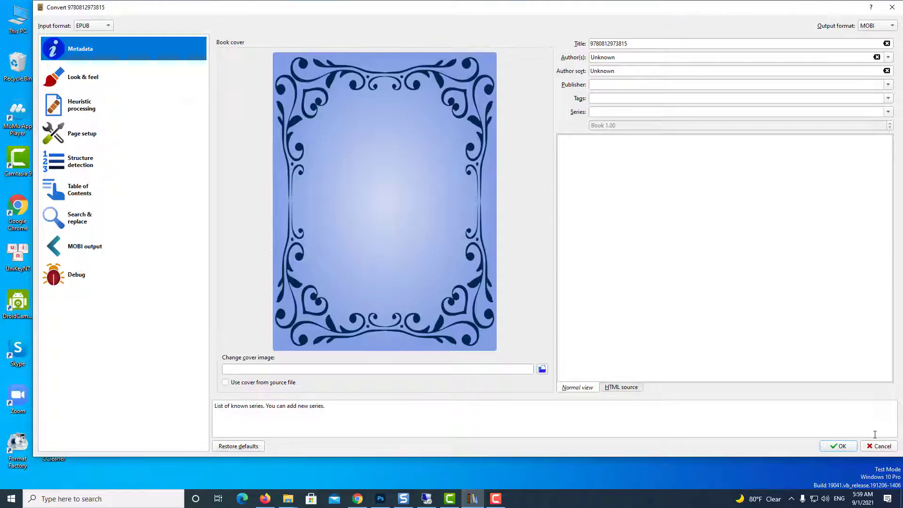
left_click(839, 445)
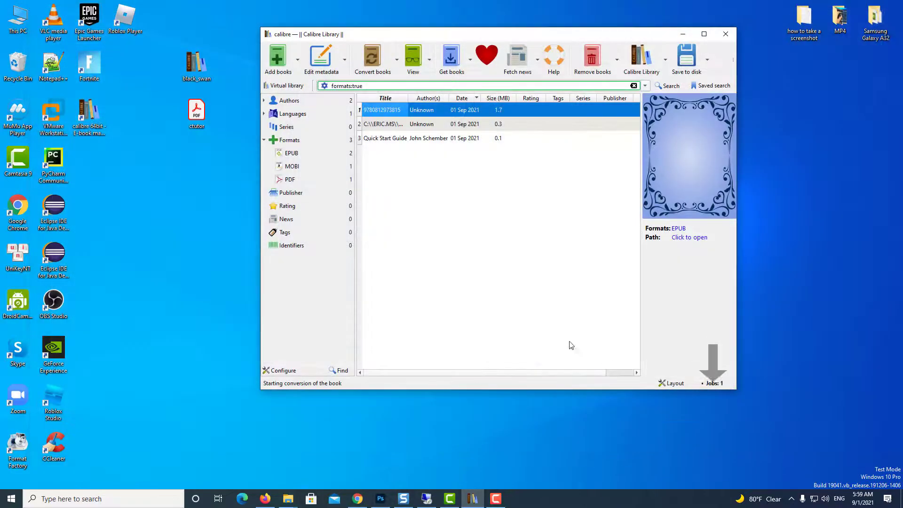
Step: Confirm in the Jobs list that the EPUB-to-MOBI conversion finished, then close it
left_click(721, 384)
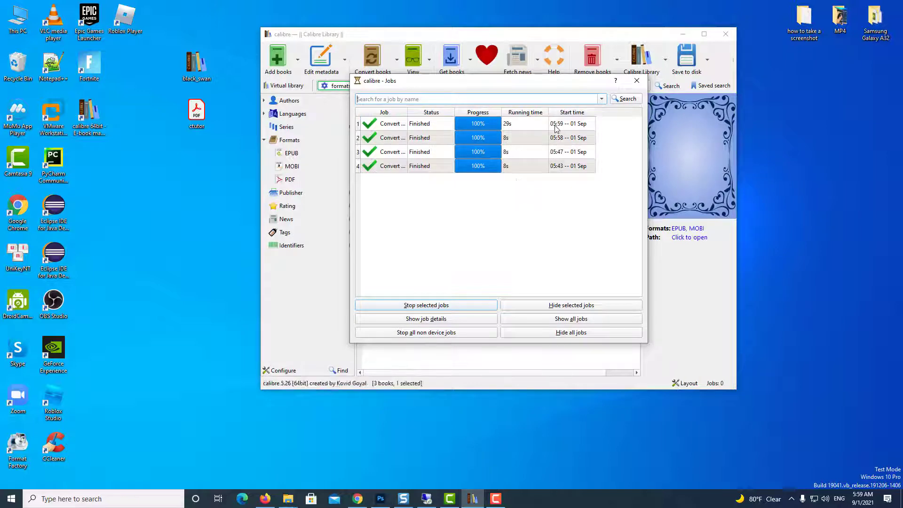
left_click(637, 80)
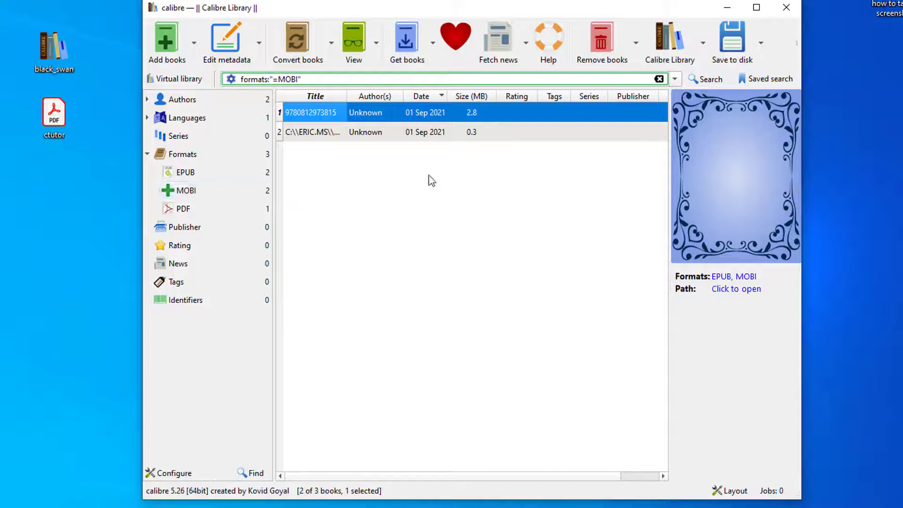
left_click(329, 128, "shift")
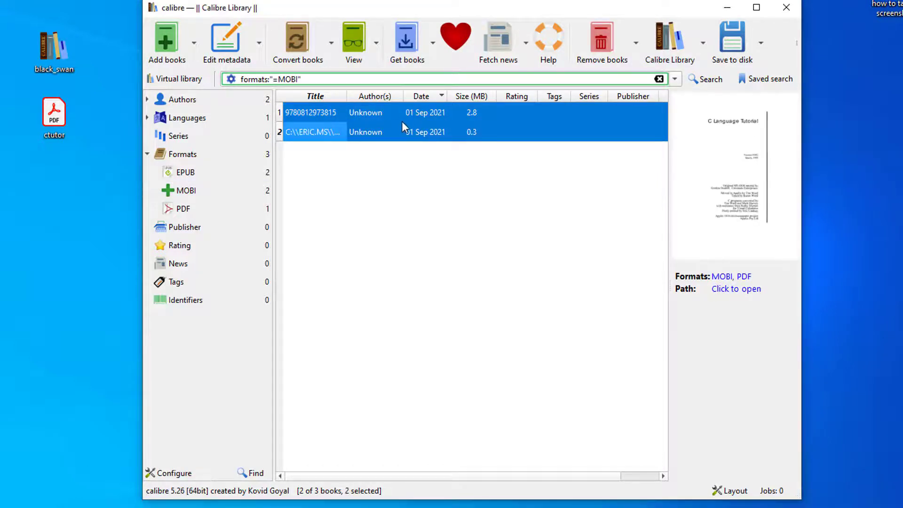
right_click(384, 120)
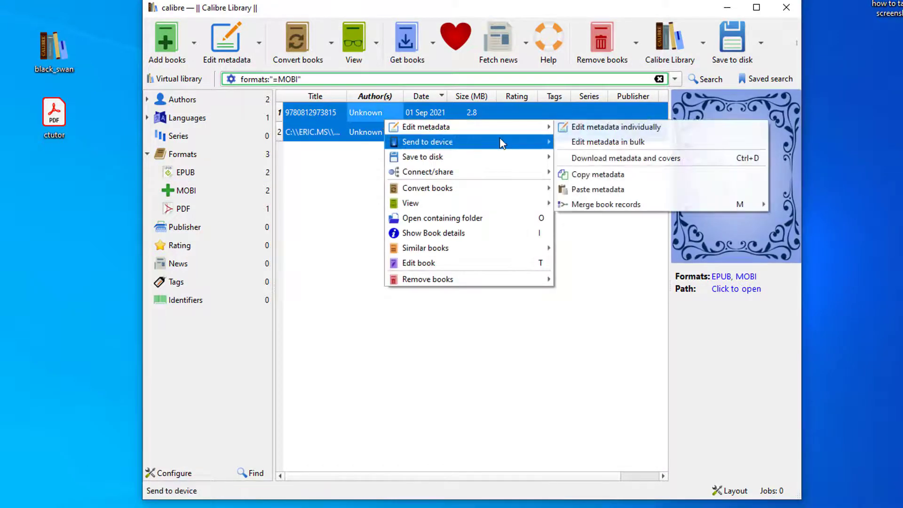
mouse_move(499, 141)
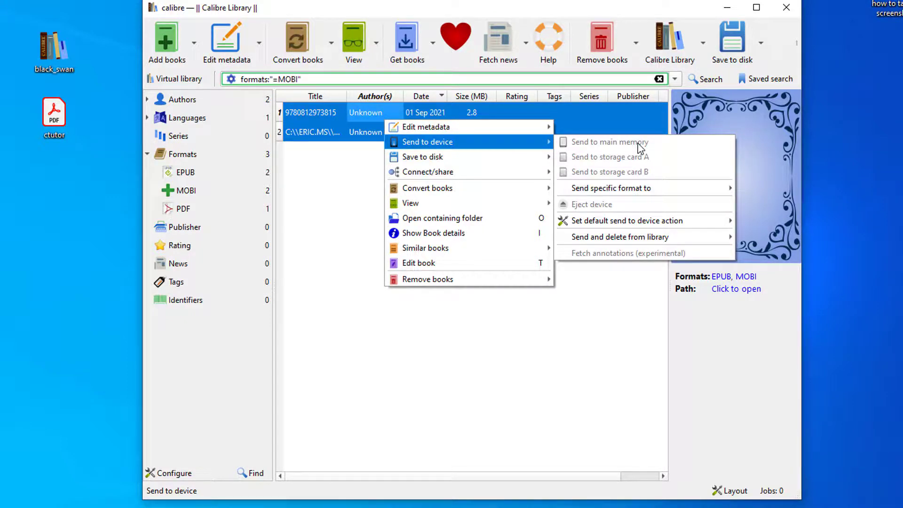
left_click(318, 112)
left_click(318, 112)
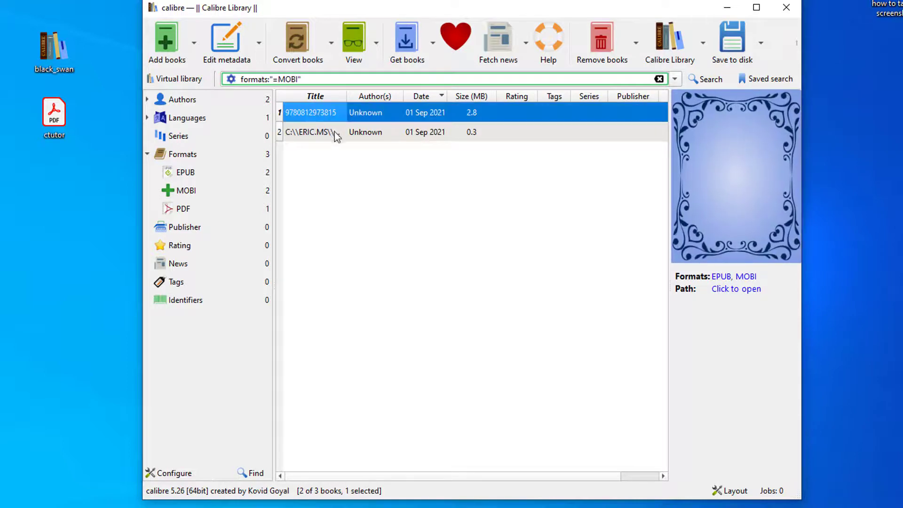
left_click(335, 137, "shift")
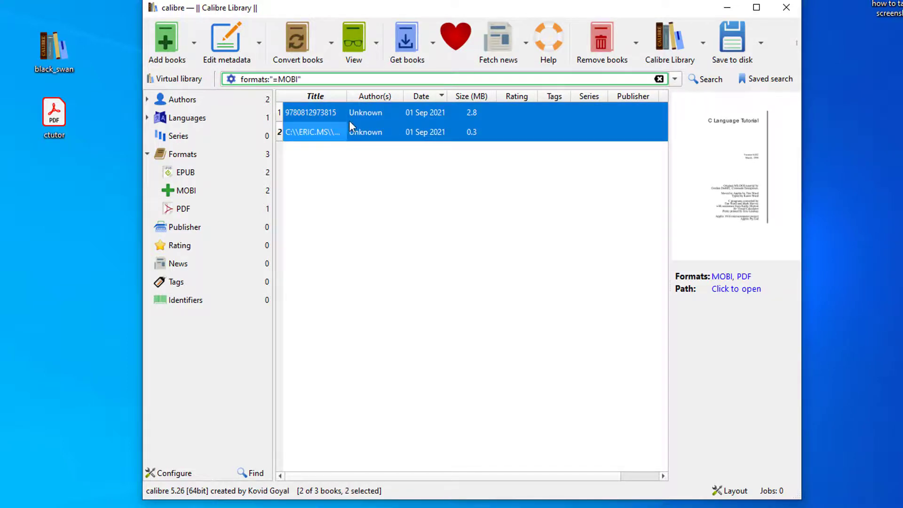
Step: Open both books' containing folders, check the C tutorial's converted MOBI file, then close that folder
left_click(348, 120)
right_click(349, 120)
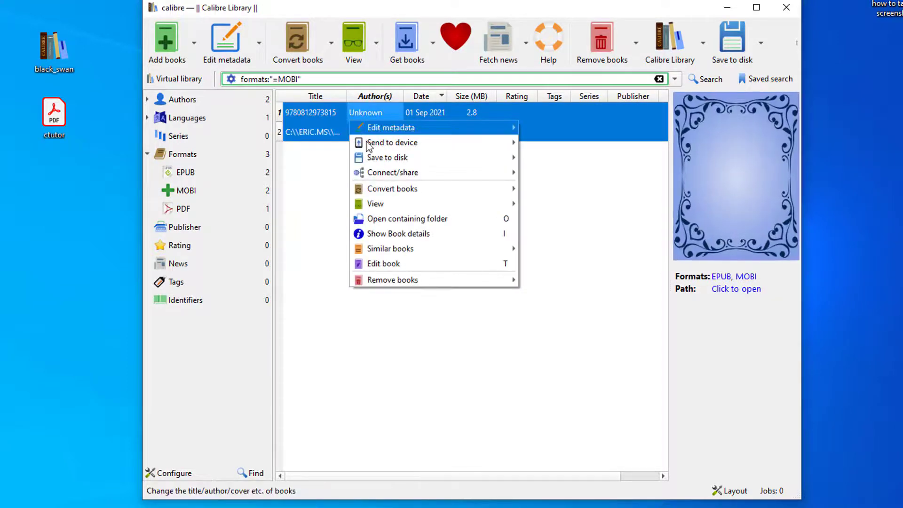
left_click(409, 222)
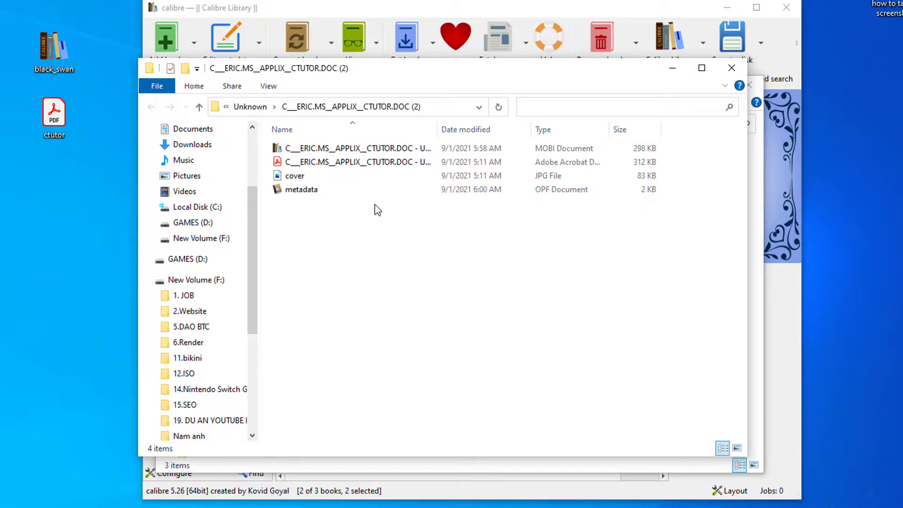
left_click(365, 153)
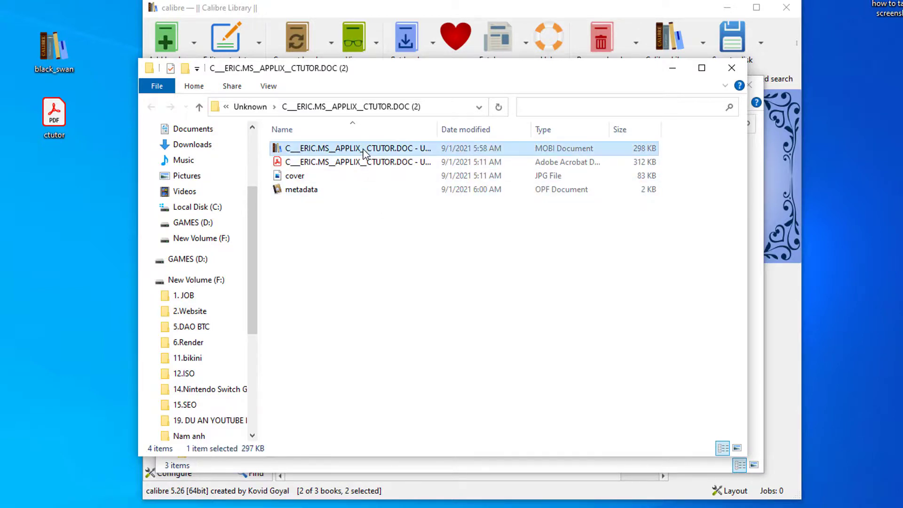
left_click(731, 67)
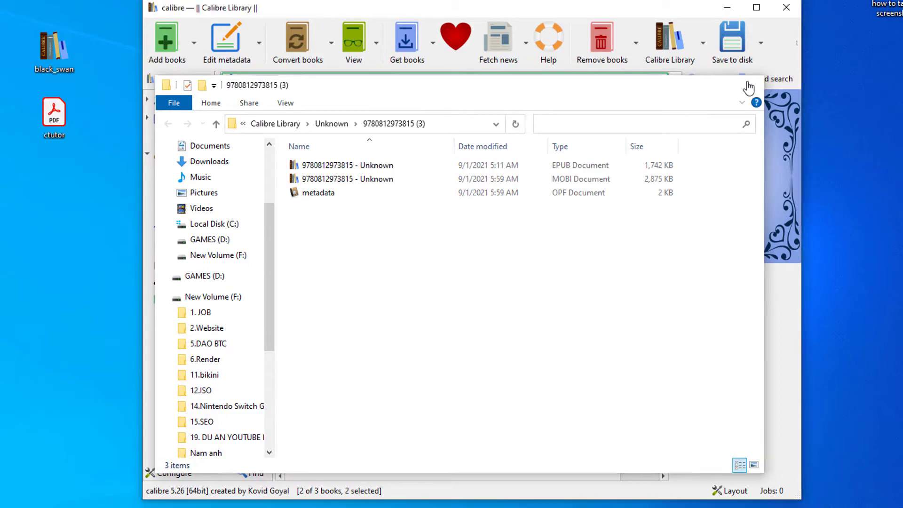